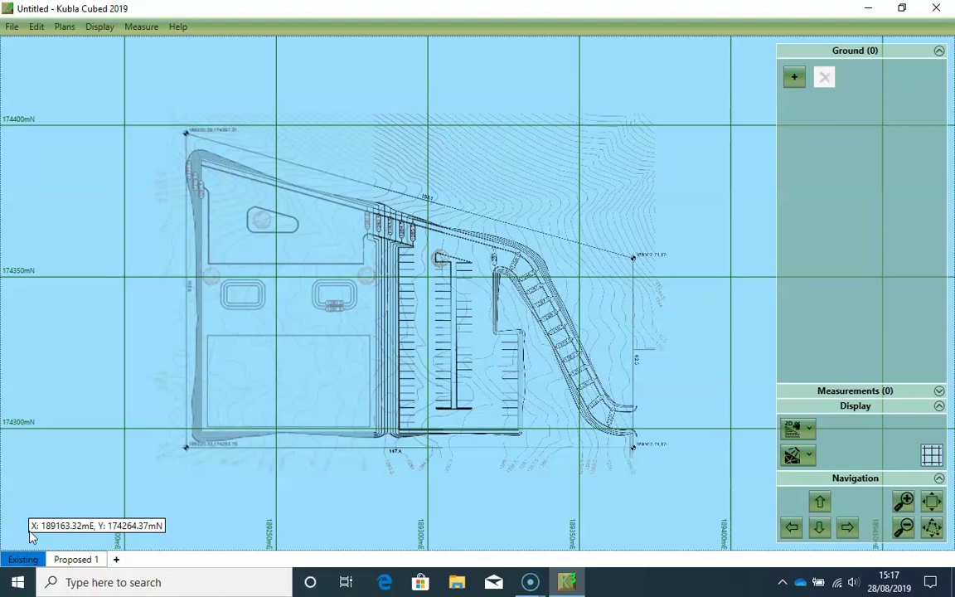
Add a feature surface to the existing ground and open Building Site Example Metric Units.dxf as its contours file.
left_click(798, 79)
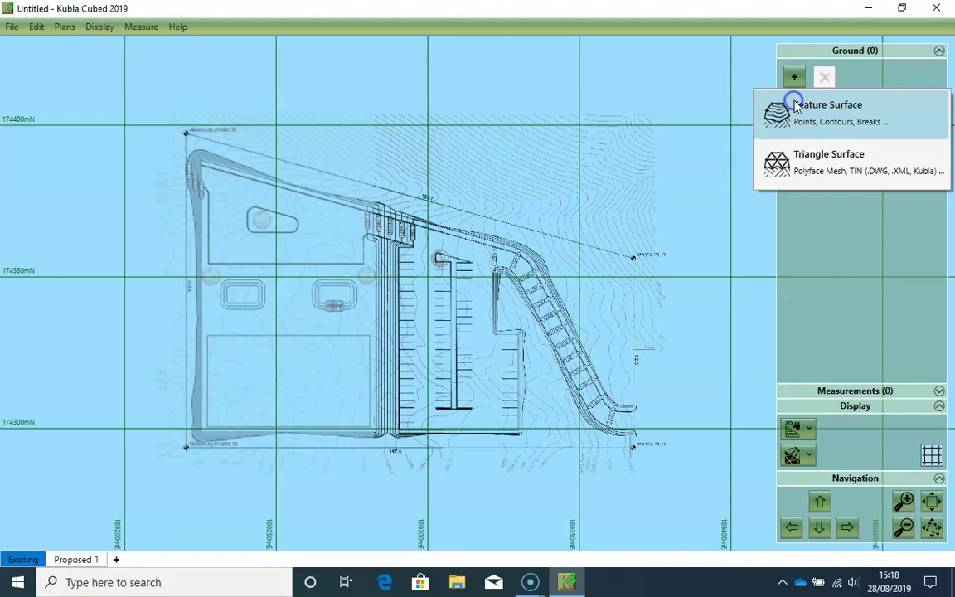
left_click(796, 105)
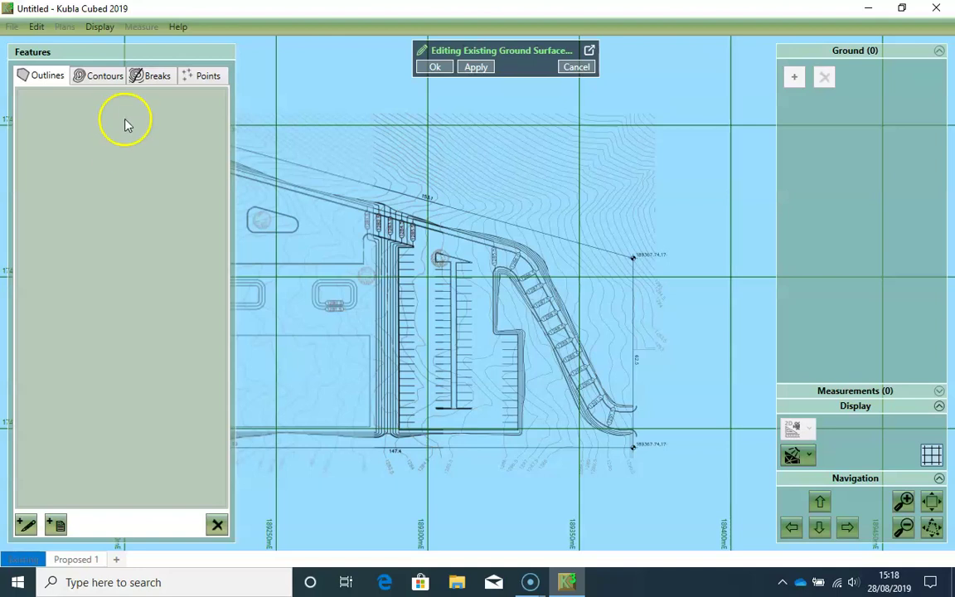
left_click(116, 79)
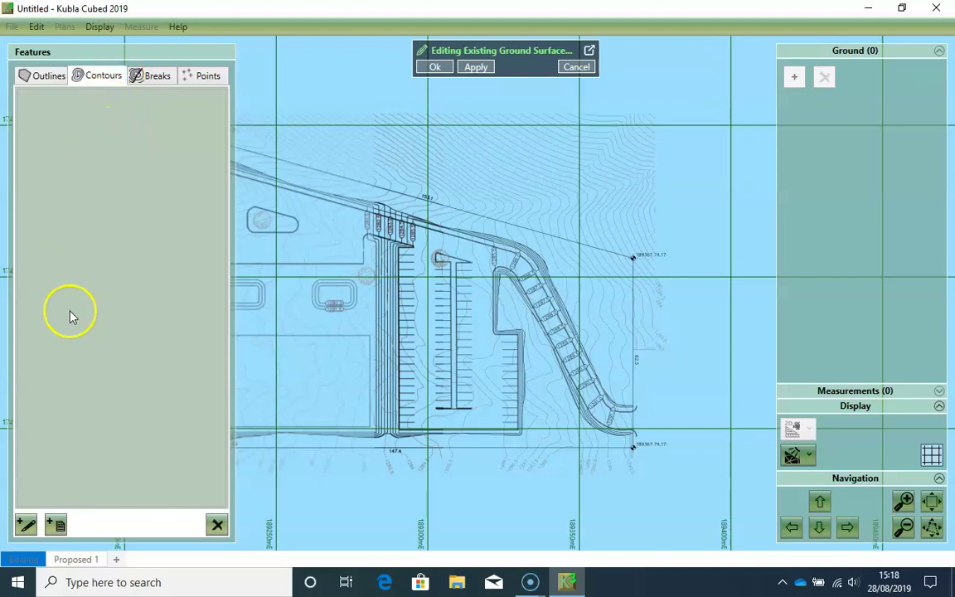
left_click(57, 526)
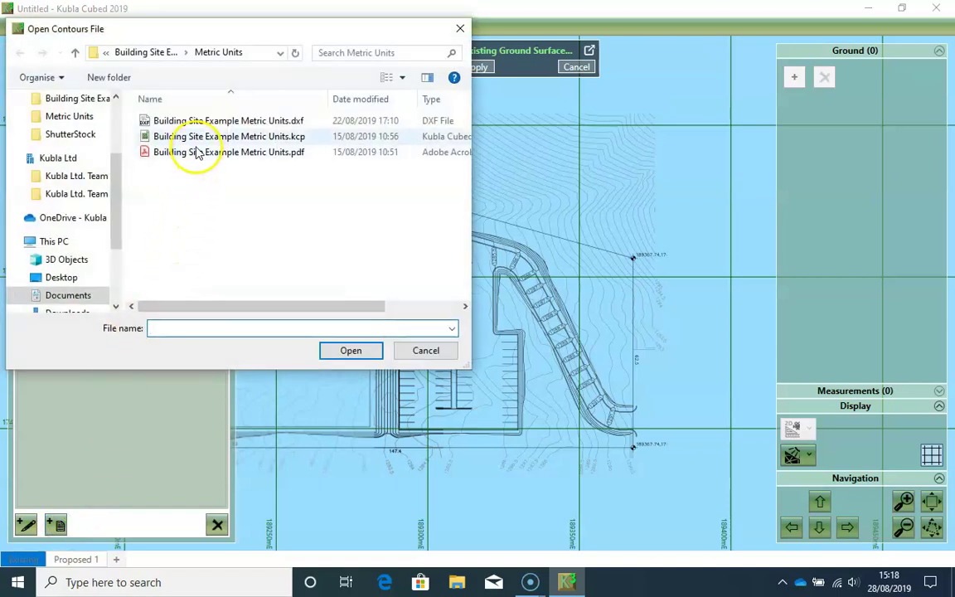
left_click(190, 121)
left_click(348, 351)
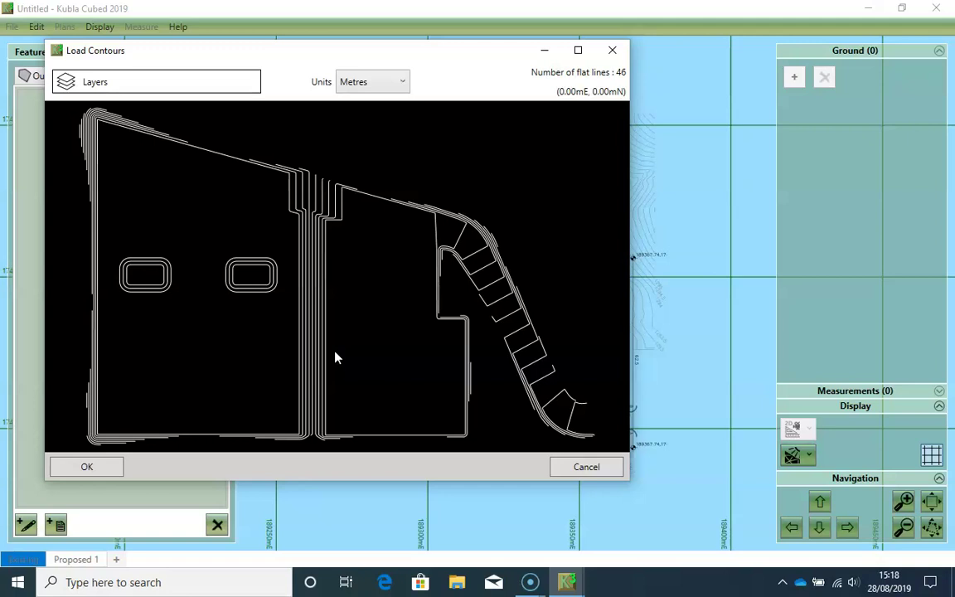
Enable the existing contours layer for the contour import and turn off the proposed contours layer.
left_click(207, 83)
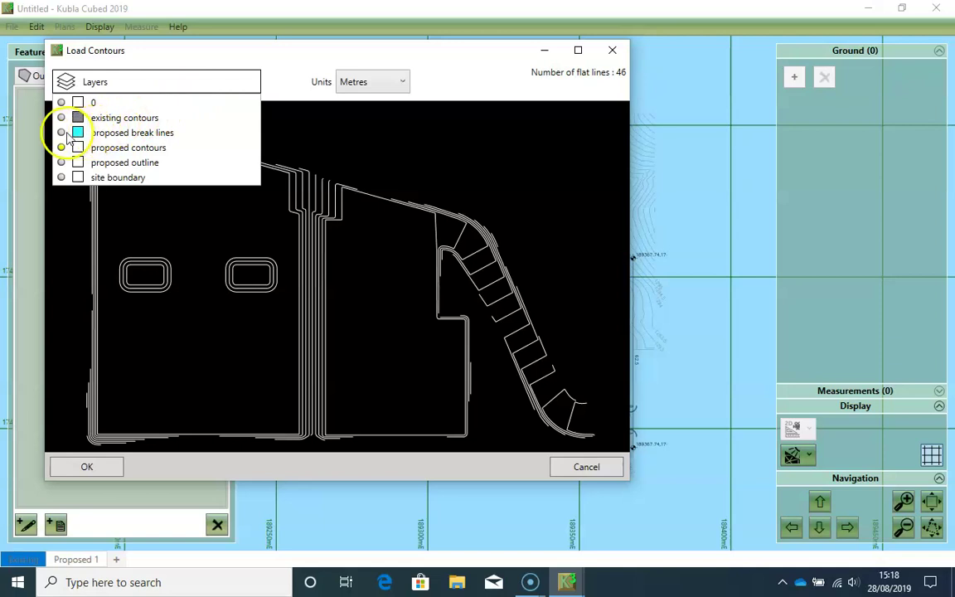
left_click_drag(61, 124, 59, 117)
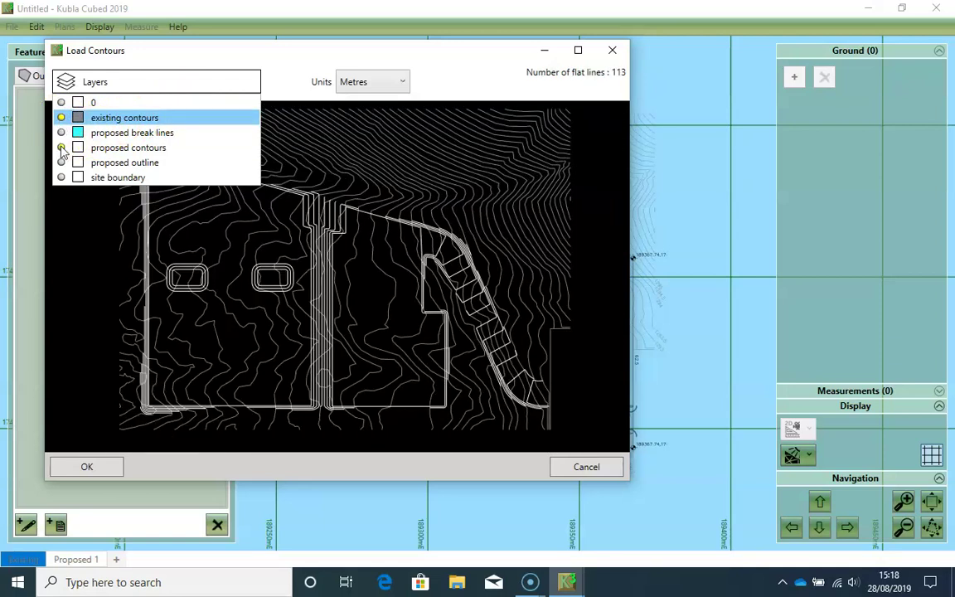
left_click(61, 148)
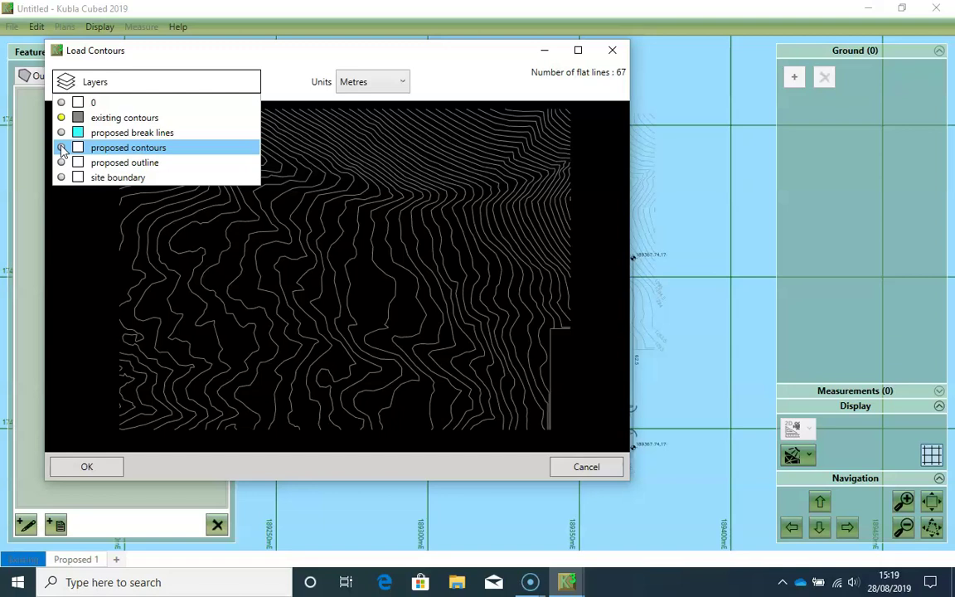
Select all layers, toggle them on and off together, and re-enable only the existing contours layer.
left_click(75, 104)
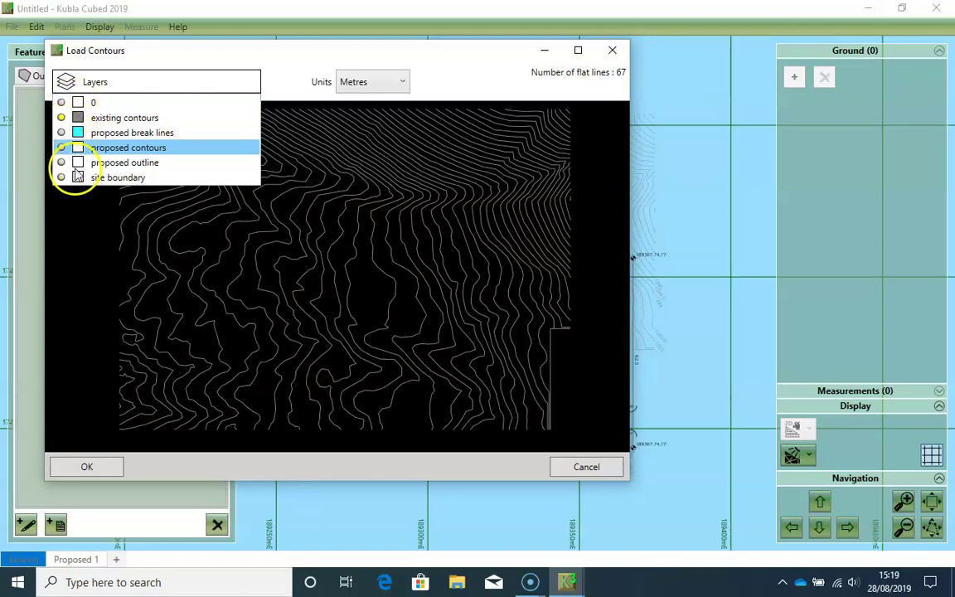
key("ctrl+a")
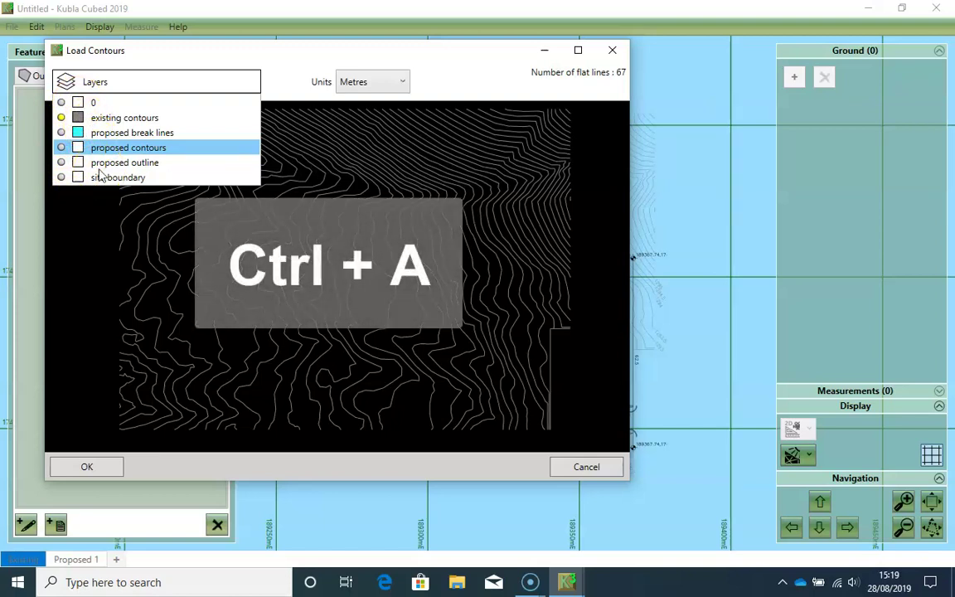
key("ctrl+a")
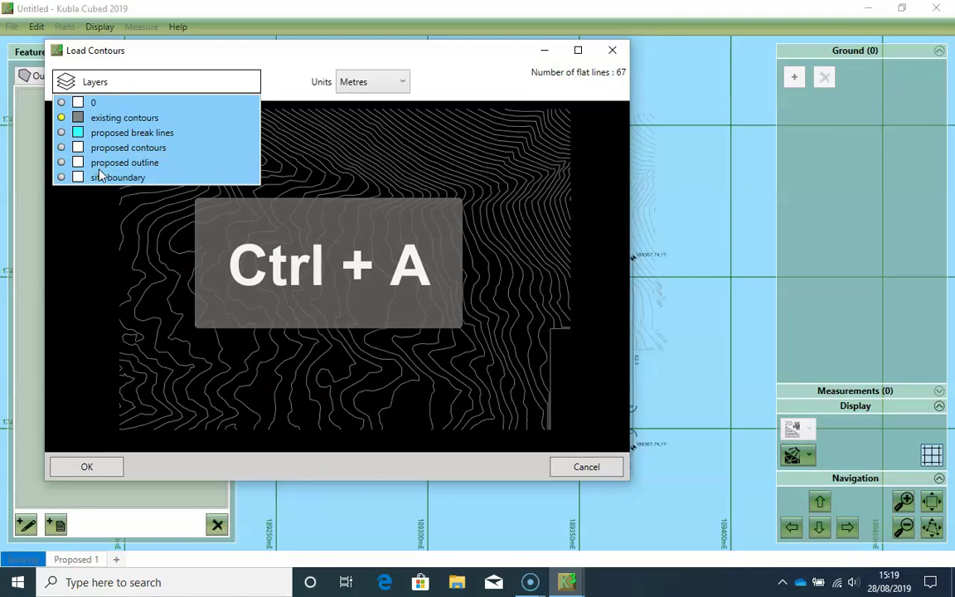
left_click(61, 133)
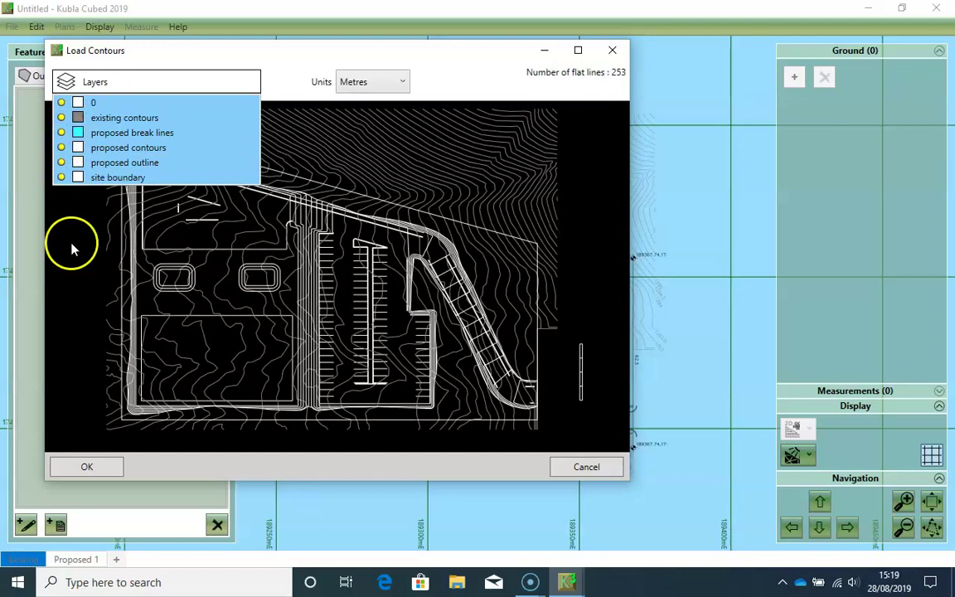
left_click(62, 147)
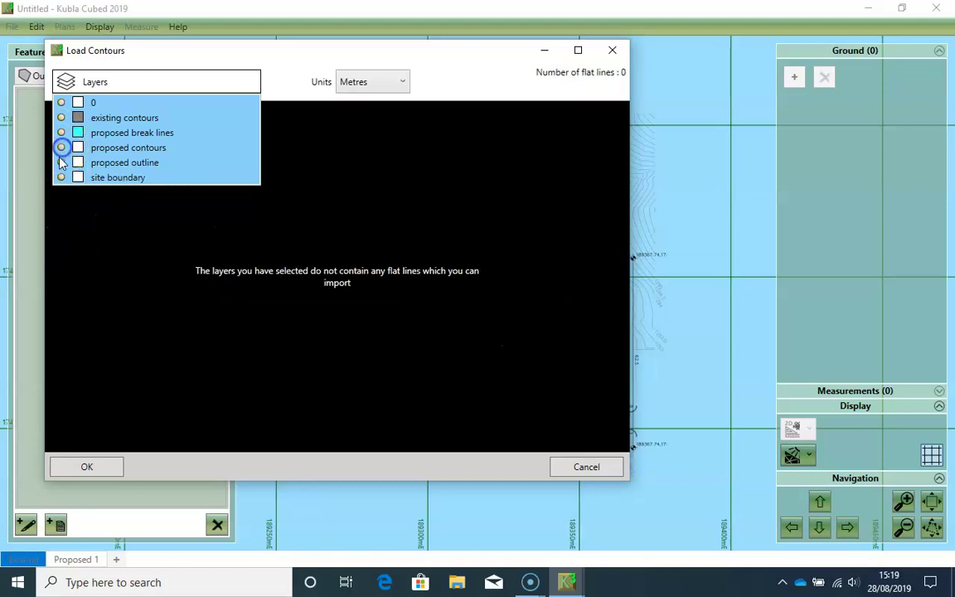
left_click(110, 118)
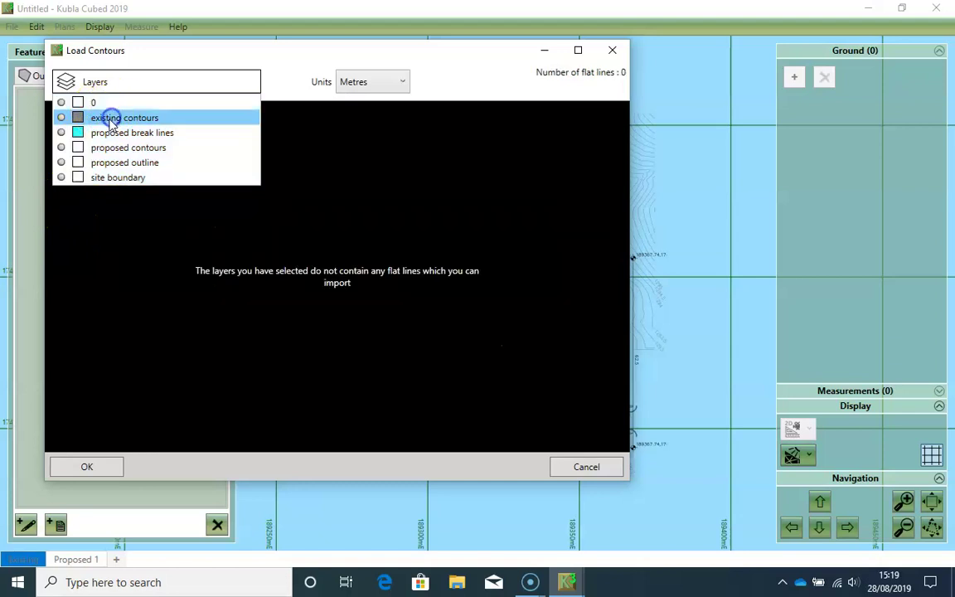
left_click(62, 118)
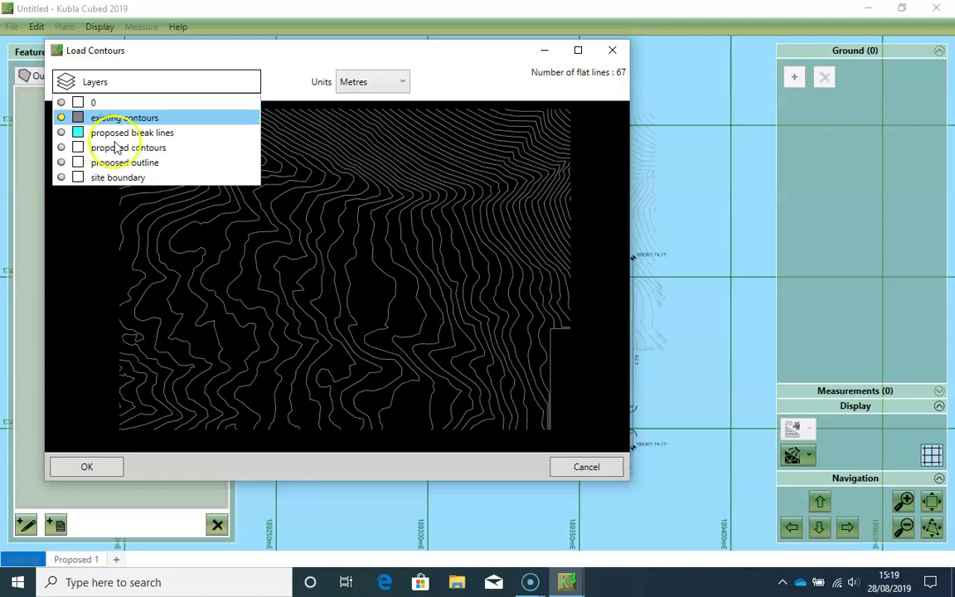
Check the available import units, keep Metres, and load the existing contours into the ground surface.
left_click(383, 85)
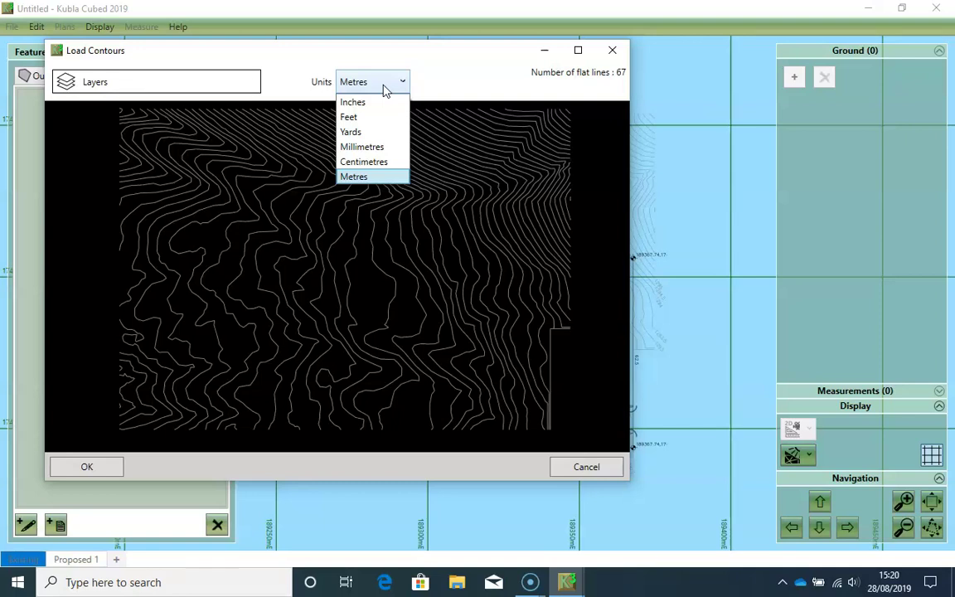
left_click(430, 89)
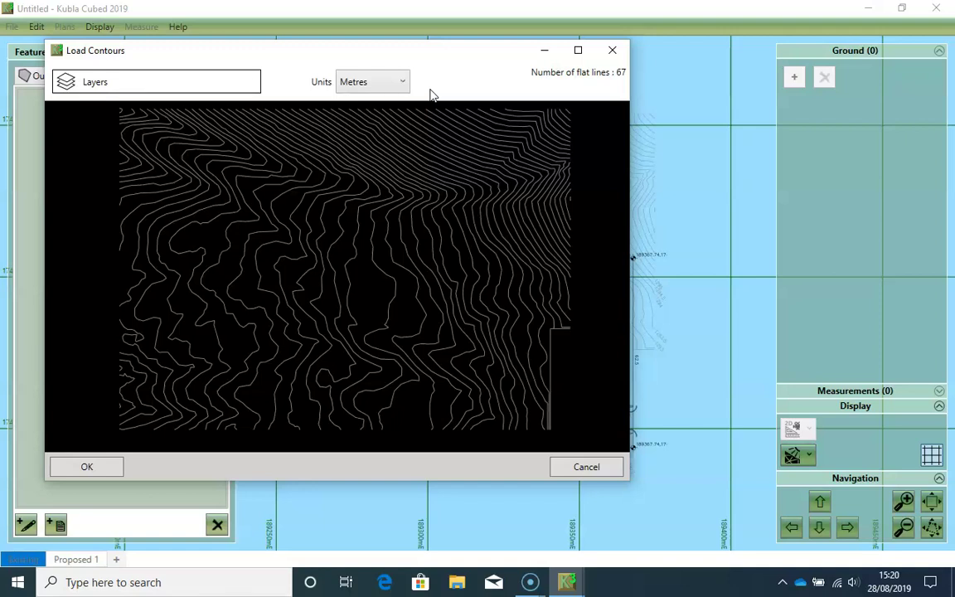
left_click(114, 467)
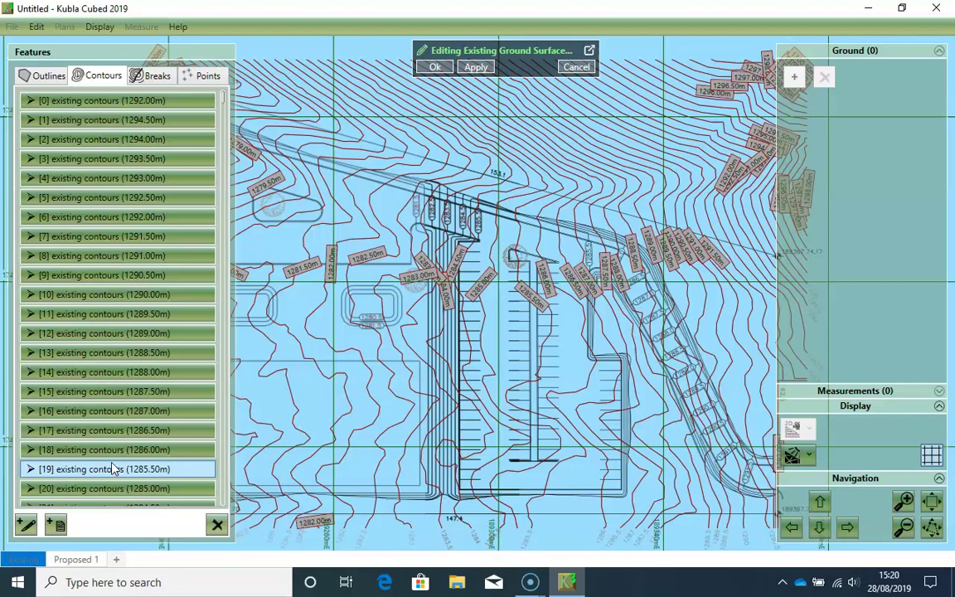
Start a drawn site outline with extrapolated levels at the boundary's northwest corner marker, 189220.29, 174397.31.
left_click(33, 58)
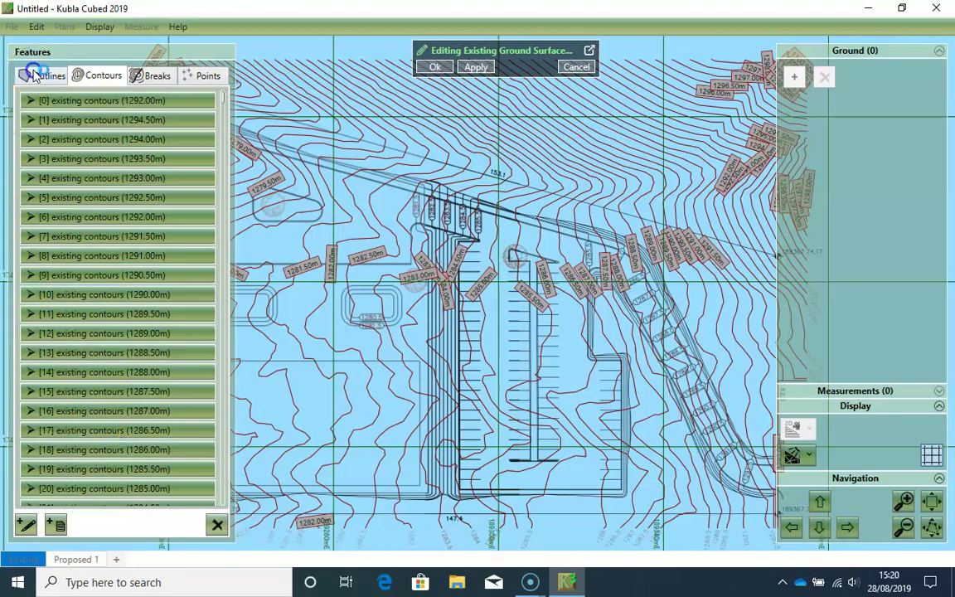
left_click(35, 75)
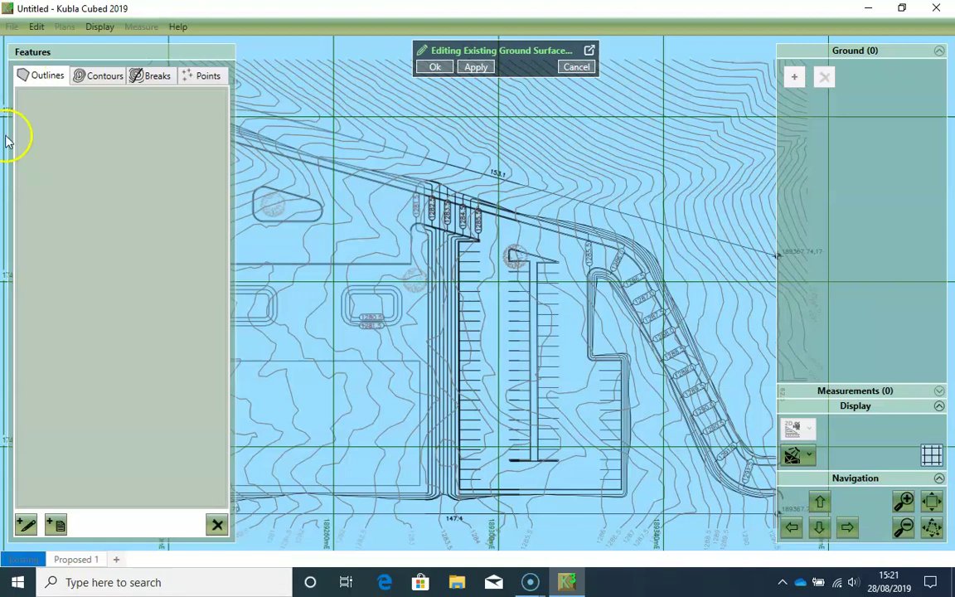
left_click(26, 524)
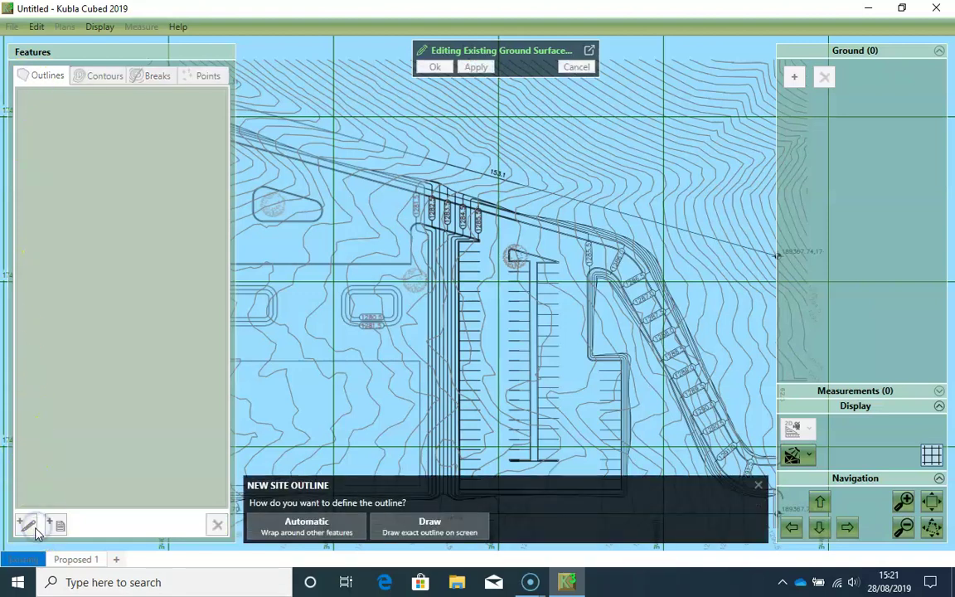
left_click(417, 537)
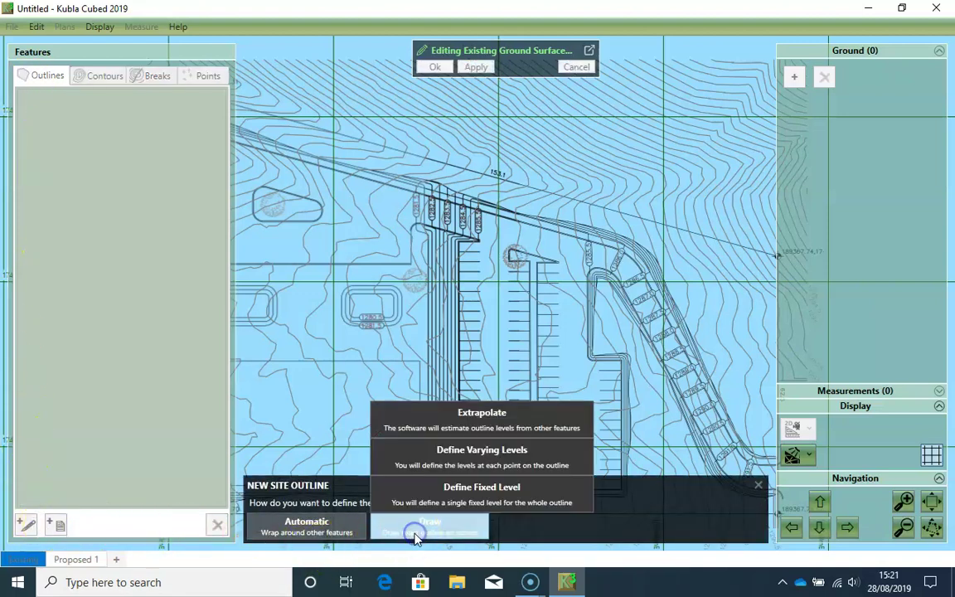
left_click(431, 428)
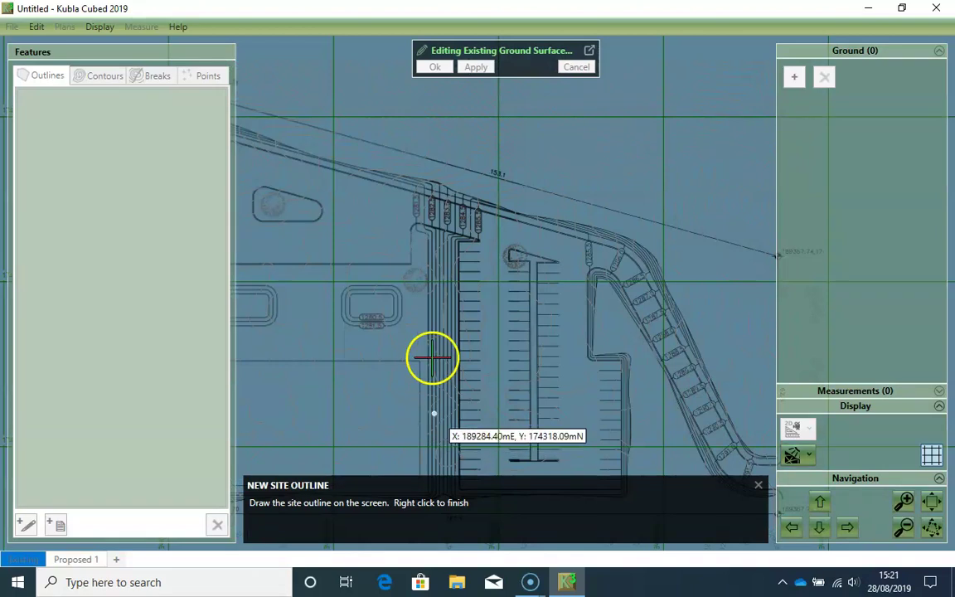
scroll(450, 238, "down", 1)
middle_click_drag(386, 209, 477, 235)
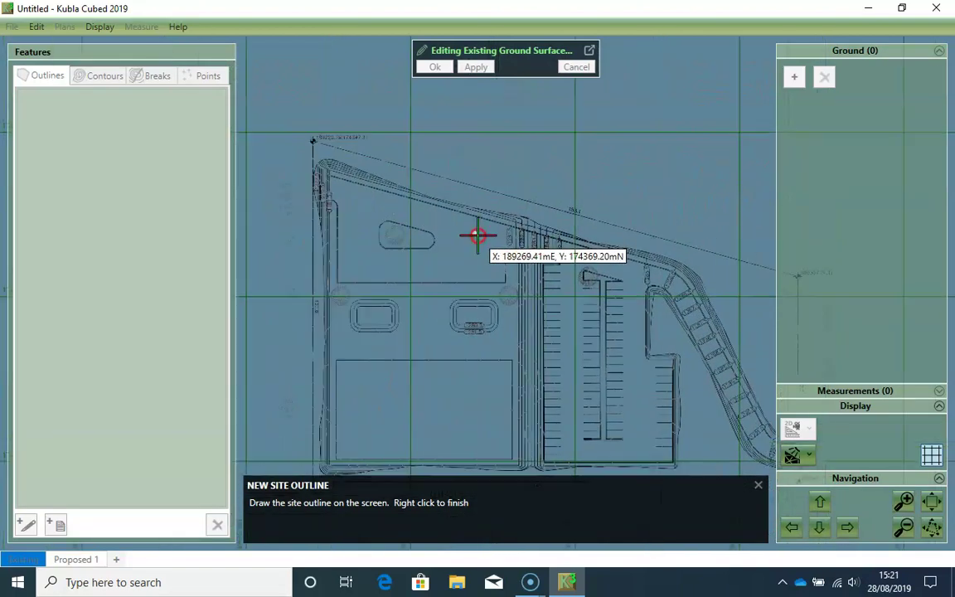
scroll(344, 155, "up", 3)
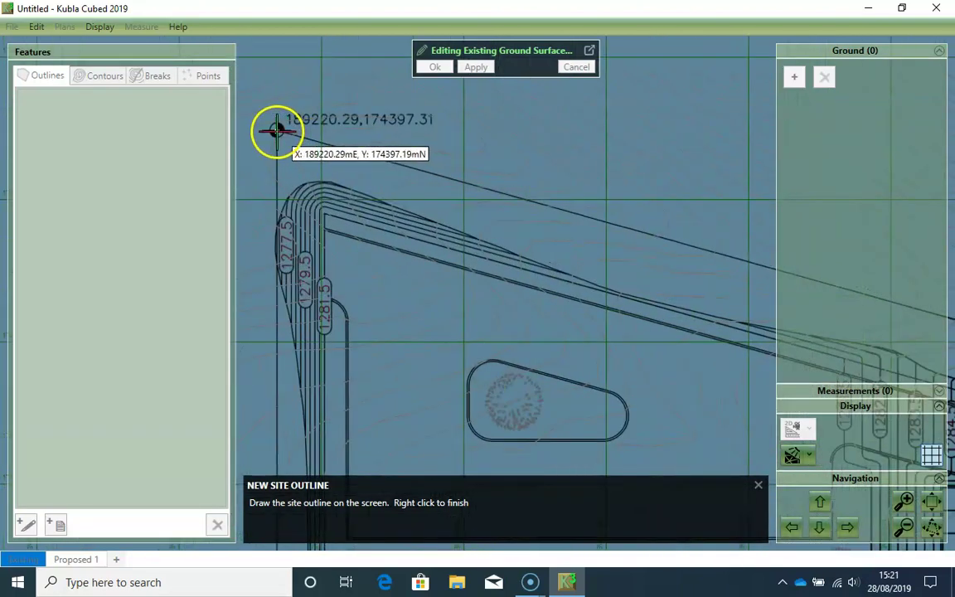
Place the outline's next vertex on the boundary's southwest corner marker at 189220.33, 174293.70.
middle_click_drag(299, 252, 260, 17)
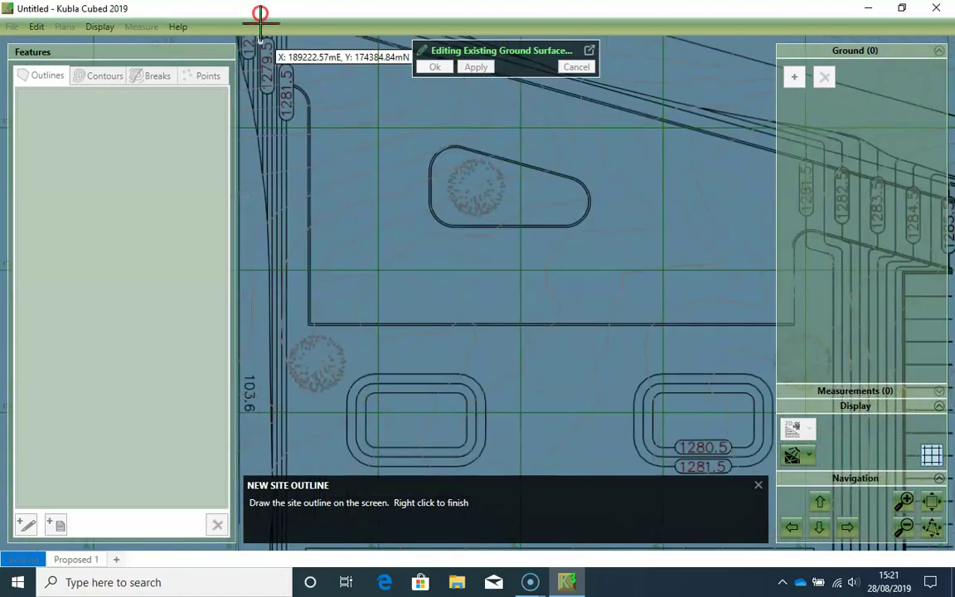
middle_click_drag(312, 294, 400, 121)
scroll(385, 359, "down", 1)
scroll(386, 359, "down", 2)
middle_click_drag(384, 381, 378, 159)
scroll(338, 365, "up", 3)
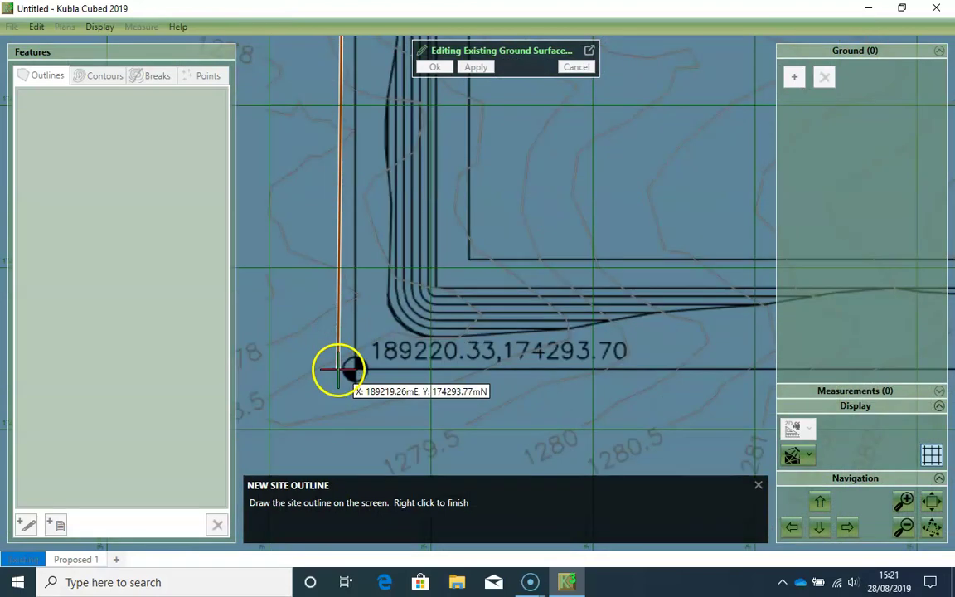
left_click(357, 369)
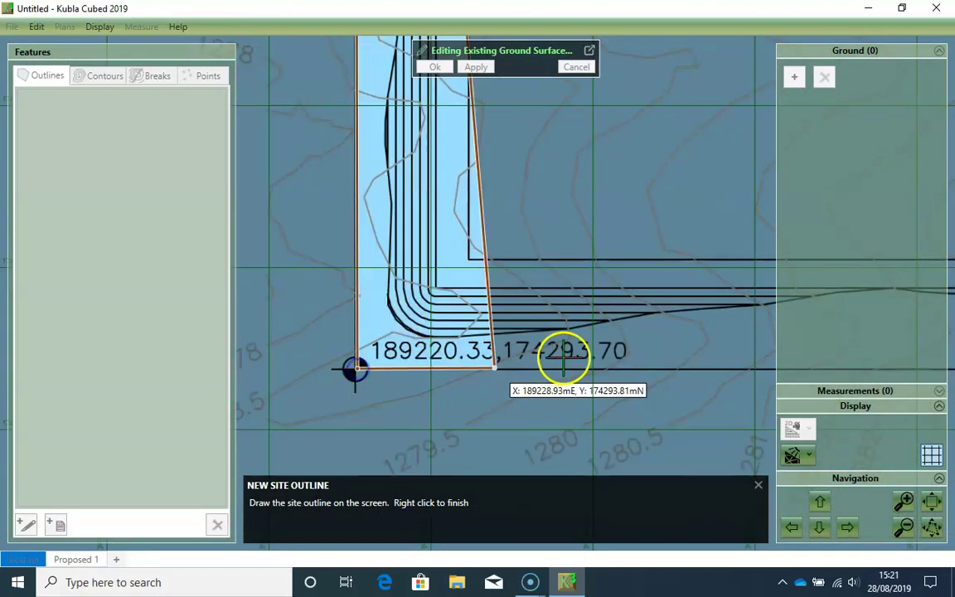
Extend the outline along the southern boundary and place a vertex on the southeast corner marker at easting 189367.74.
middle_click_drag(605, 324, 248, 304)
scroll(606, 242, "down", 6)
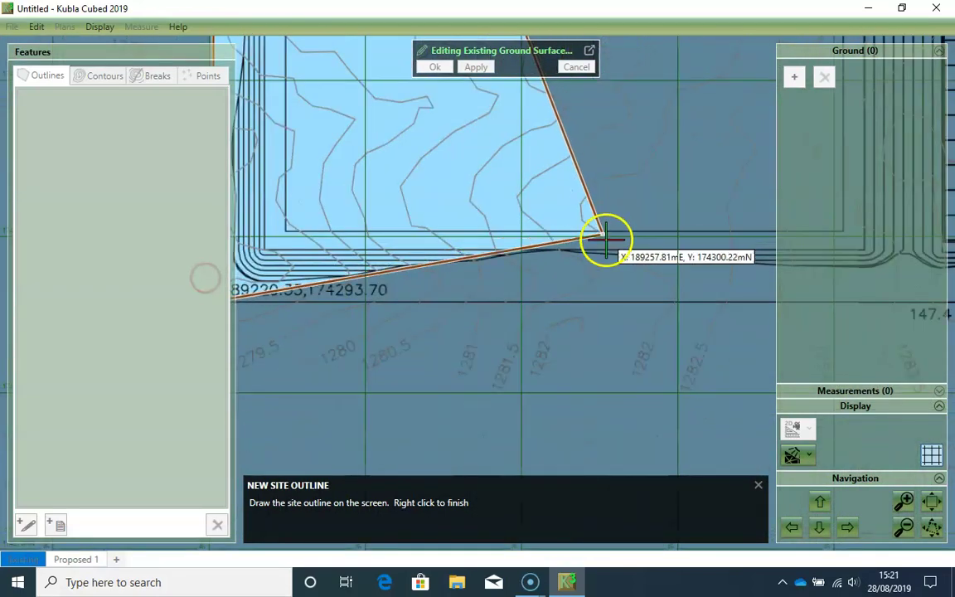
middle_click_drag(665, 237, 440, 254)
middle_click_drag(708, 240, 386, 271)
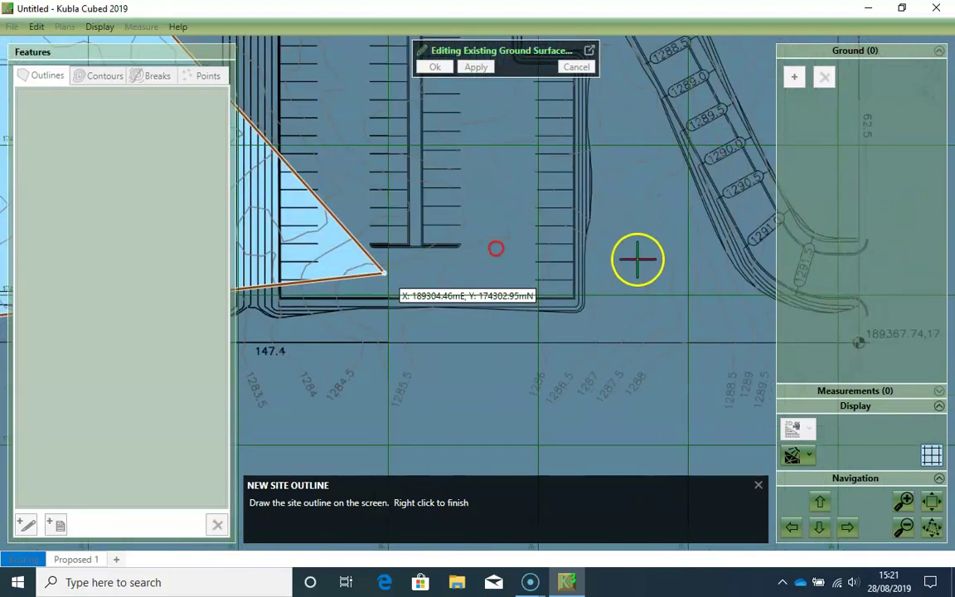
middle_click_drag(708, 267, 415, 247)
scroll(590, 330, "up", 6)
scroll(592, 325, "up", 2)
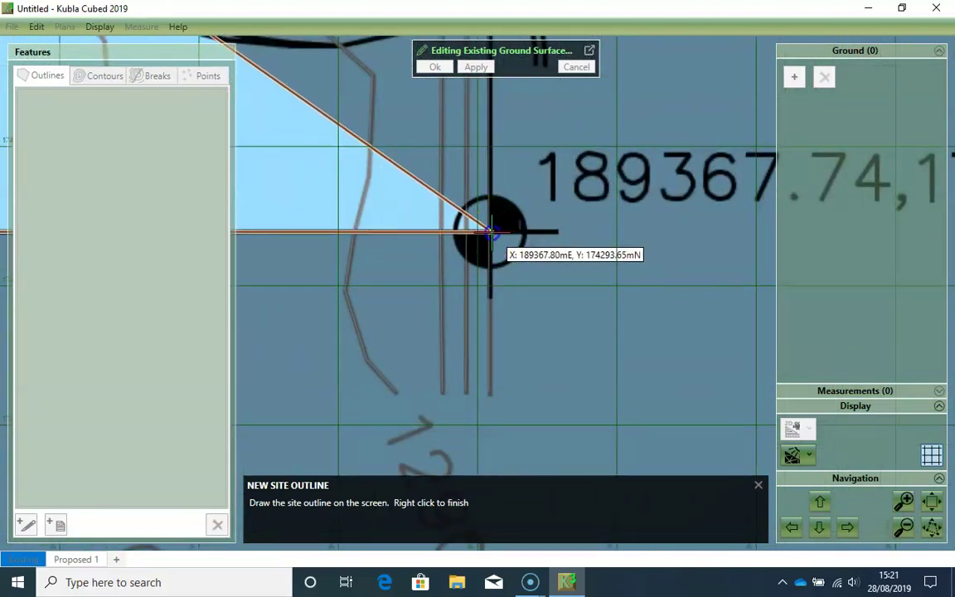
left_click(492, 233)
Extend the outline north along the 62.5 m eastern boundary and place a vertex on the northeast corner marker.
middle_click_drag(494, 162, 537, 397)
scroll(545, 299, "down", 4)
middle_click_drag(522, 179, 537, 402)
scroll(539, 397, "down", 1)
middle_click_drag(535, 142, 507, 402)
middle_click_drag(488, 213, 490, 398)
middle_click_drag(469, 197, 487, 432)
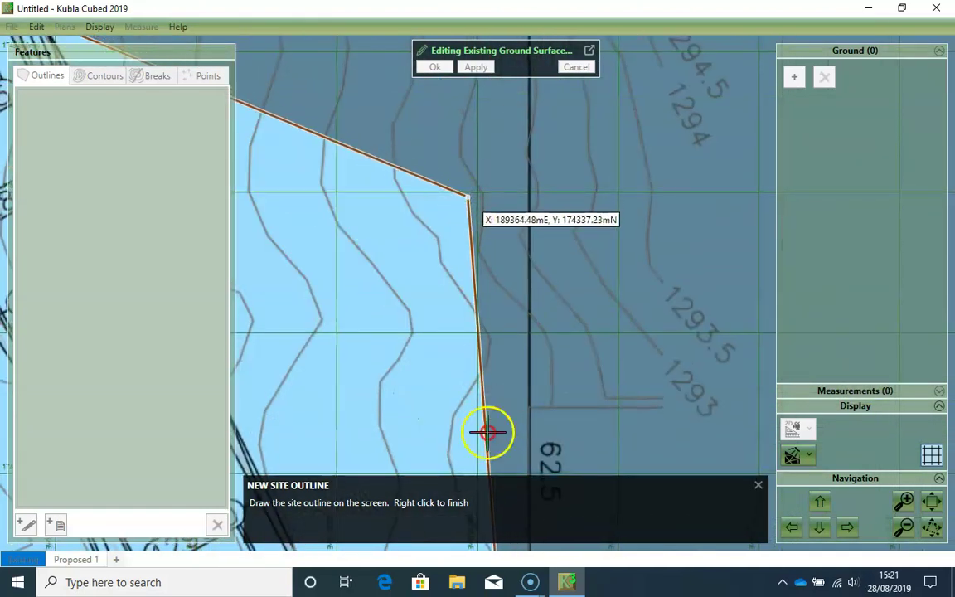
middle_click_drag(502, 253, 506, 448)
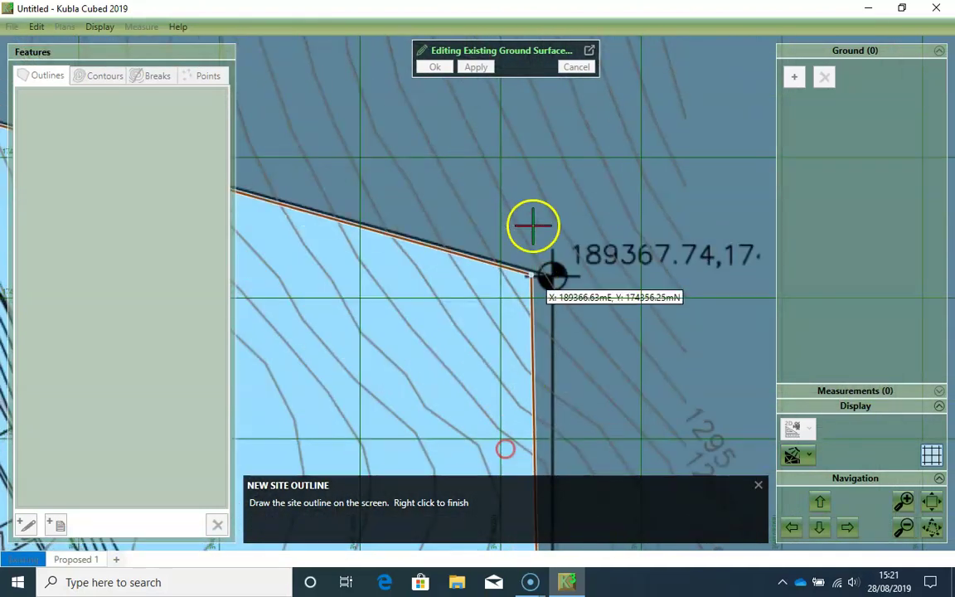
left_click(554, 277)
Follow the northern boundary back to the northwest corner marker, close the site outline there and finish it without a tag.
middle_click_drag(444, 231, 732, 279)
middle_click_drag(519, 170, 779, 270)
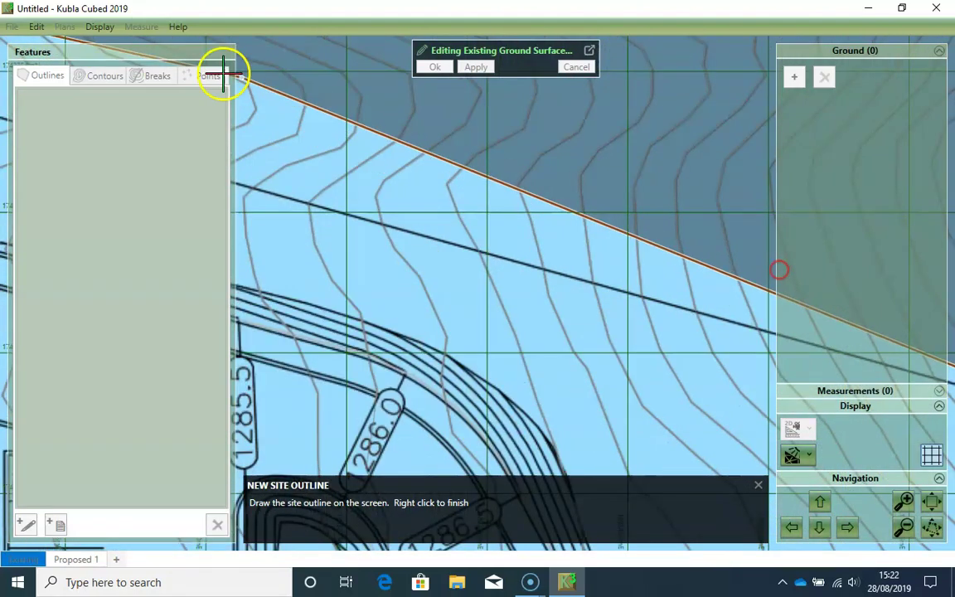
middle_click_drag(284, 132, 527, 256)
scroll(406, 208, "down", 2)
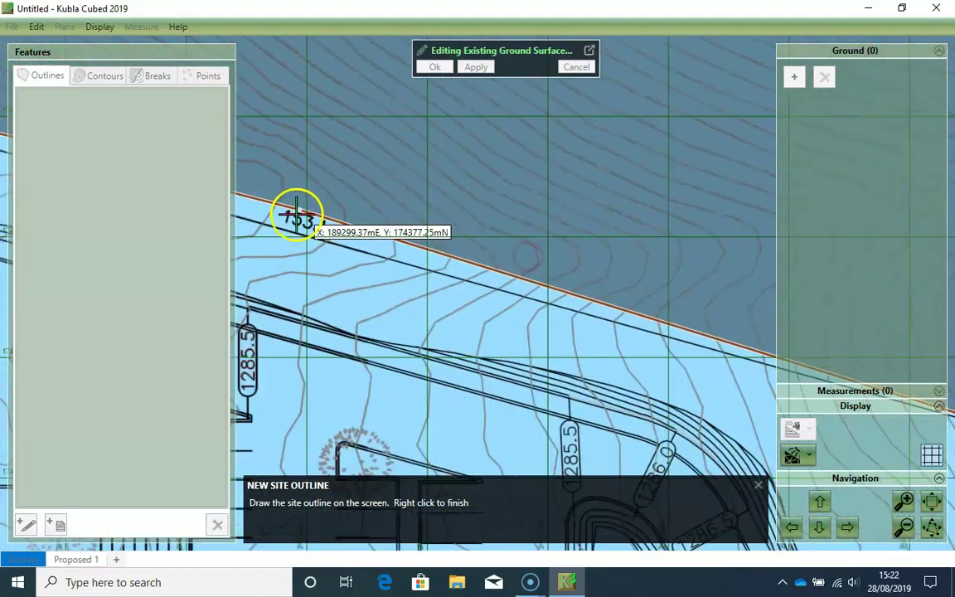
middle_click_drag(292, 214, 624, 286)
middle_click_drag(315, 196, 559, 262)
scroll(401, 217, "down", 2)
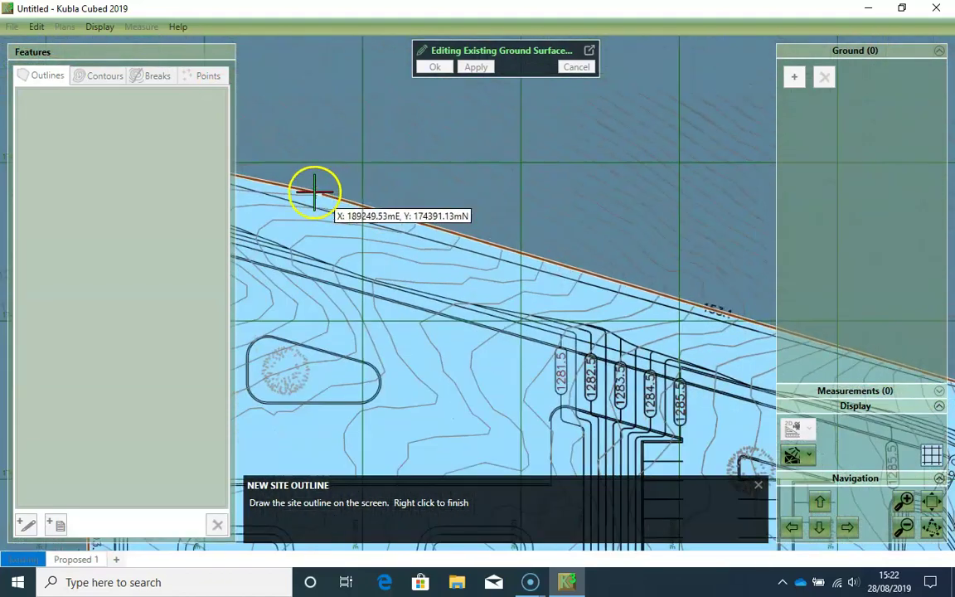
middle_click_drag(314, 192, 639, 262)
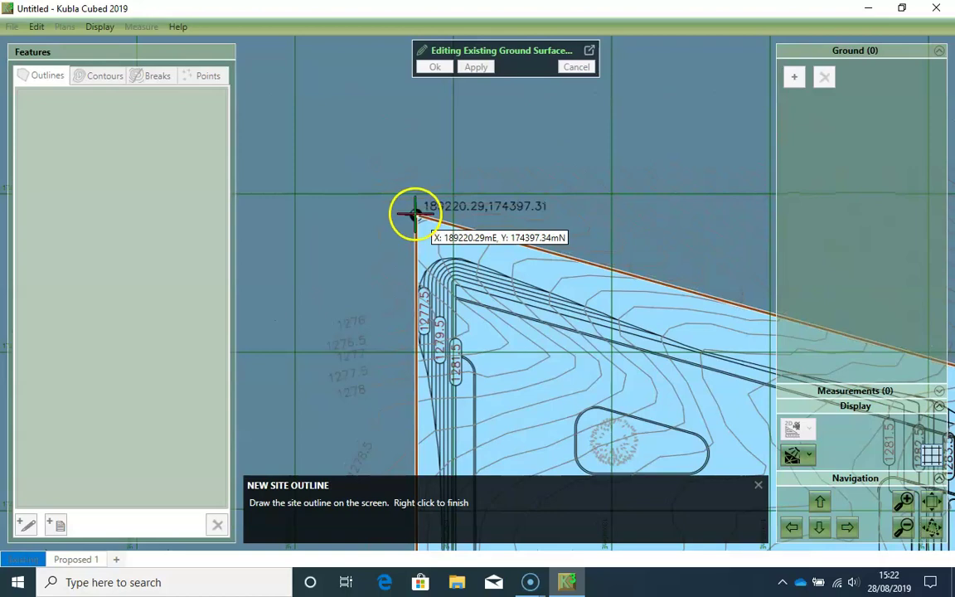
left_click(415, 214)
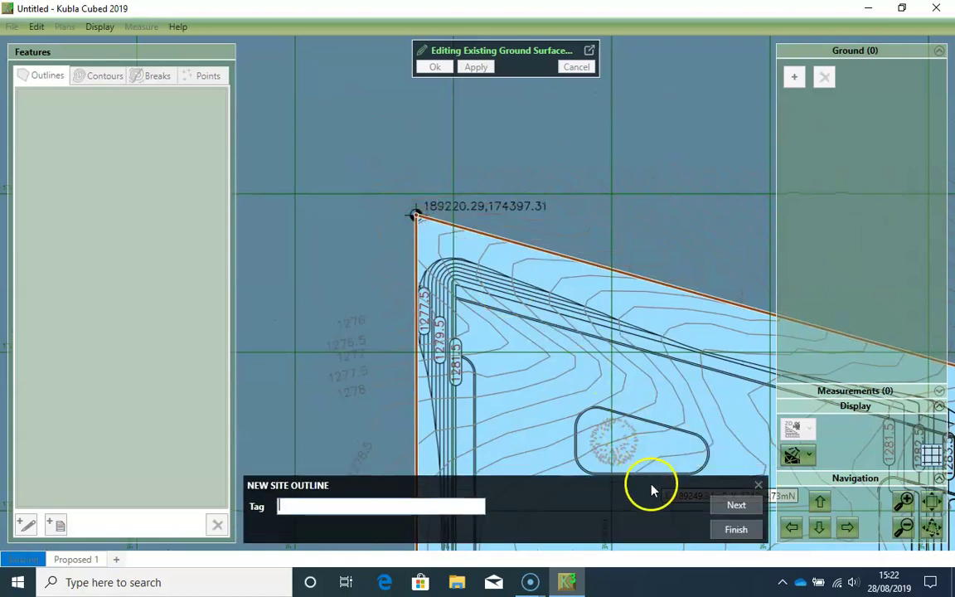
left_click(730, 535)
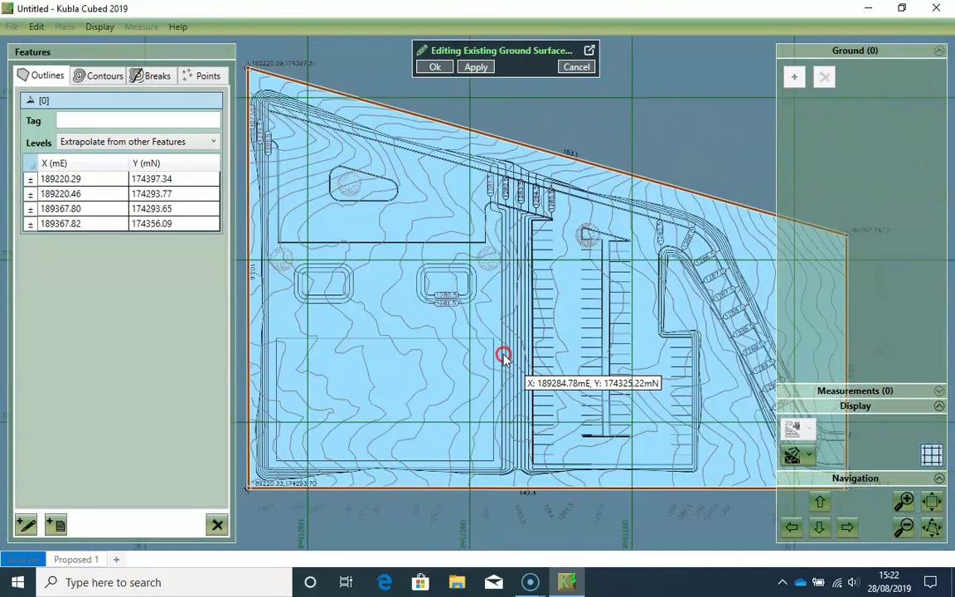
Check the closed outline around the whole site and accept the existing ground surface edits.
left_click_drag(503, 355, 500, 353)
left_click_drag(595, 315, 561, 362)
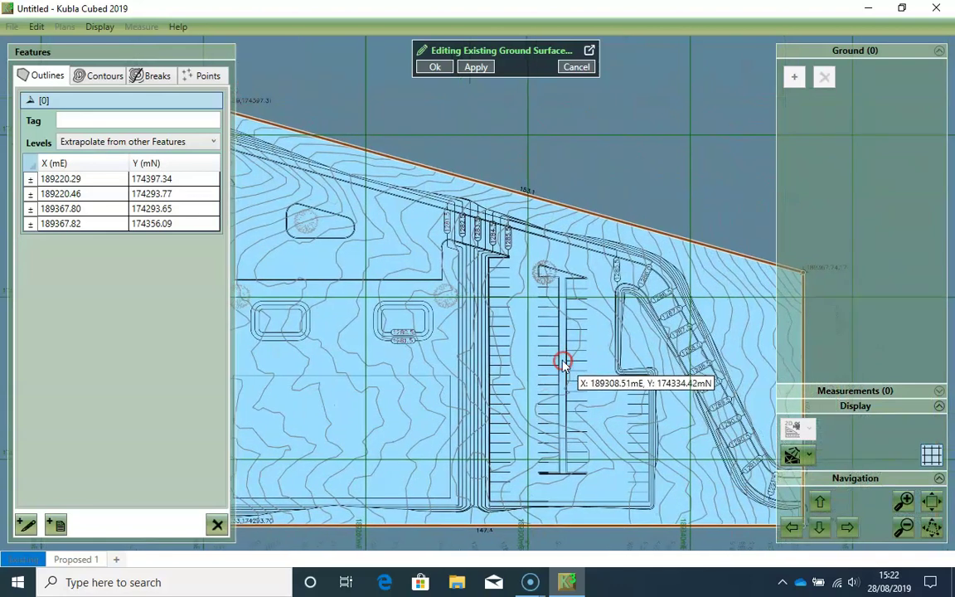
scroll(509, 301, "down", 1)
left_click_drag(434, 272, 461, 286)
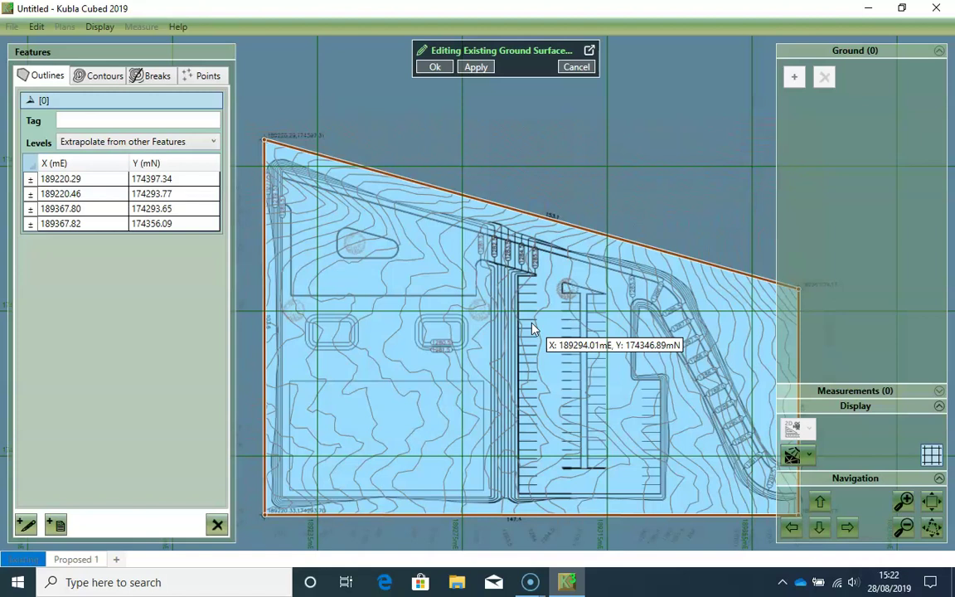
scroll(531, 323, "down", 1)
left_click_drag(562, 334, 540, 319)
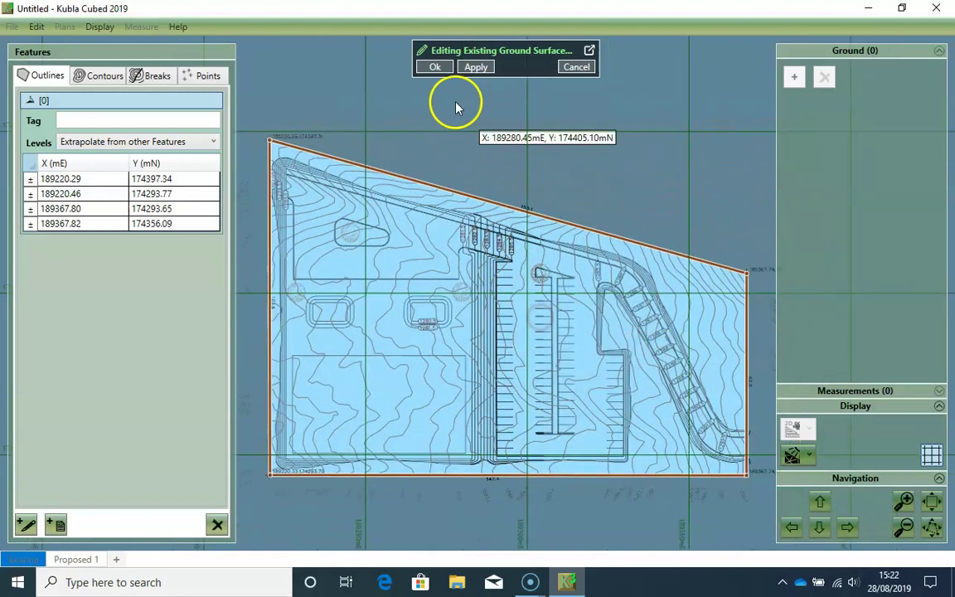
left_click(430, 67)
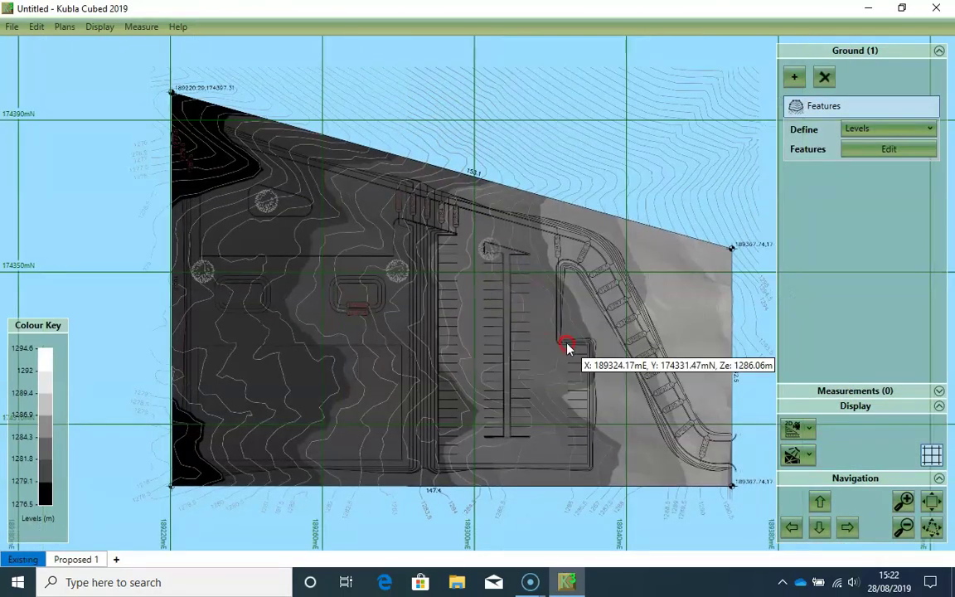
Inspect the existing ground surface in the 3D view from another angle, and return to the 2D plan view.
left_click(796, 428)
left_click(821, 482)
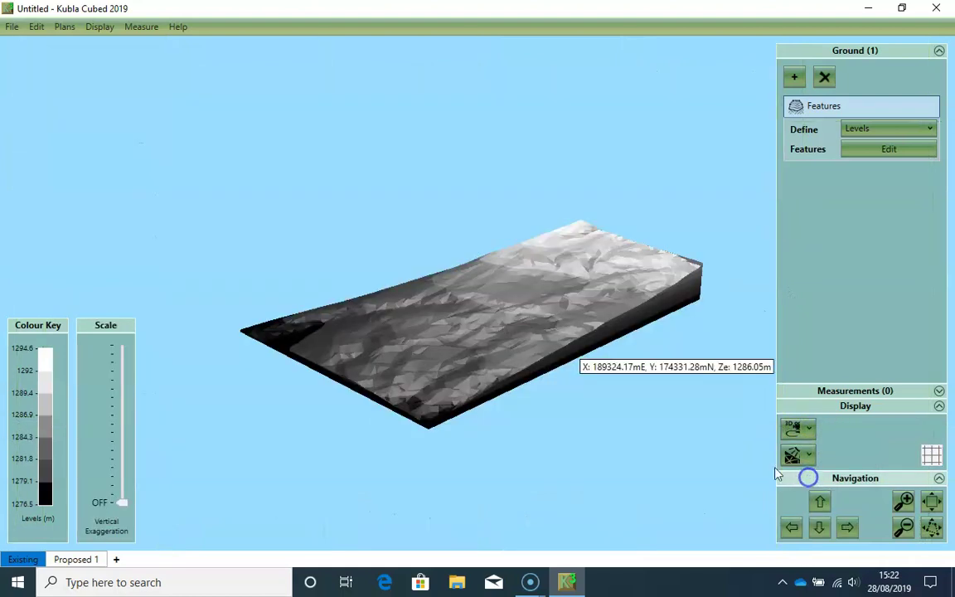
mouse_move(558, 331)
left_mouse_down()
mouse_move(514, 358)
mouse_move(550, 335)
left_mouse_up()
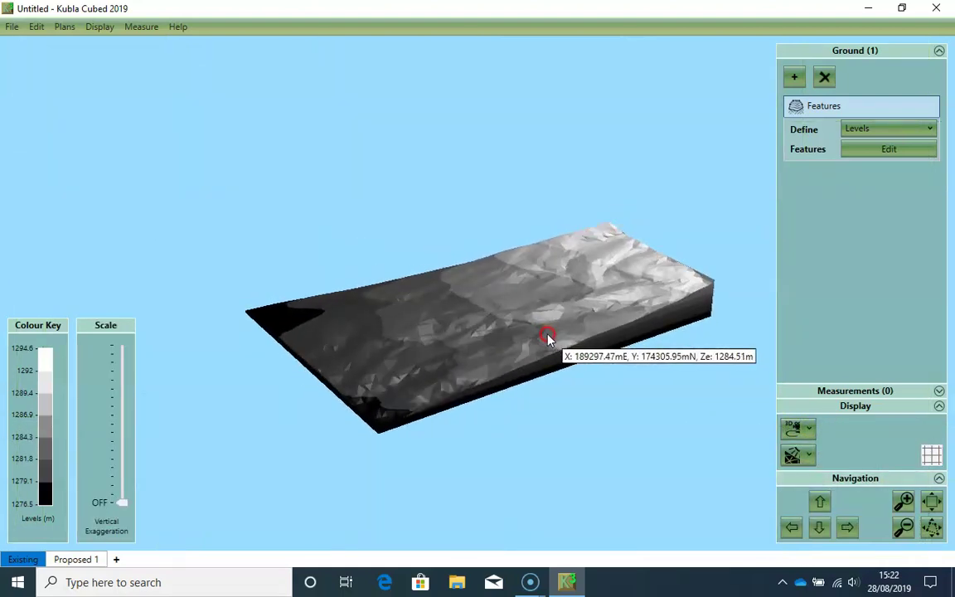
left_click(797, 429)
left_click(821, 456)
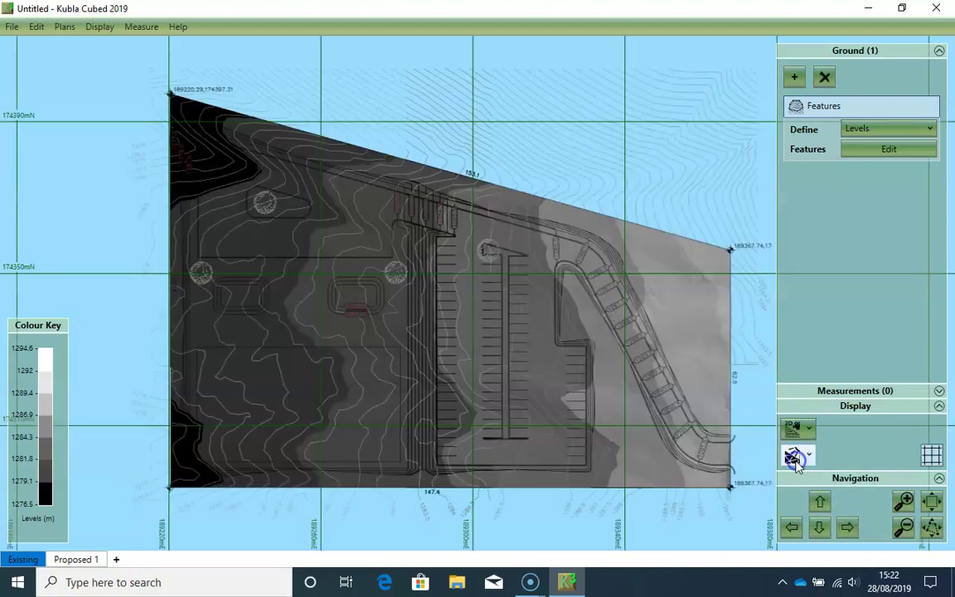